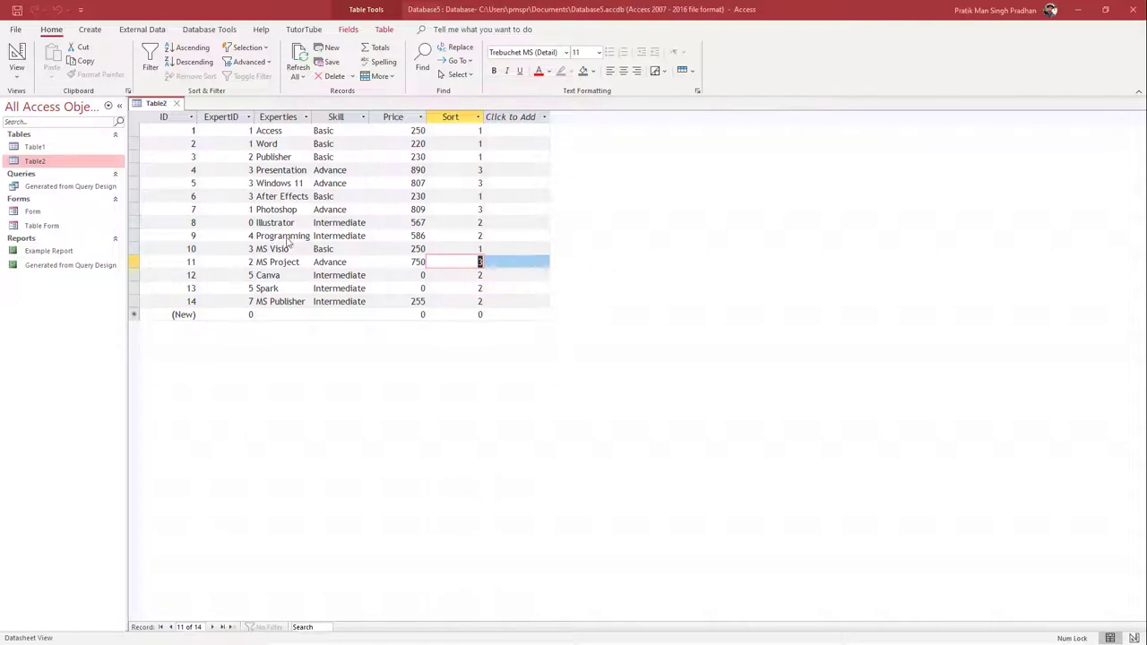
With the Table2 datasheet open, switch the ribbon to the Create tab
click(90, 32)
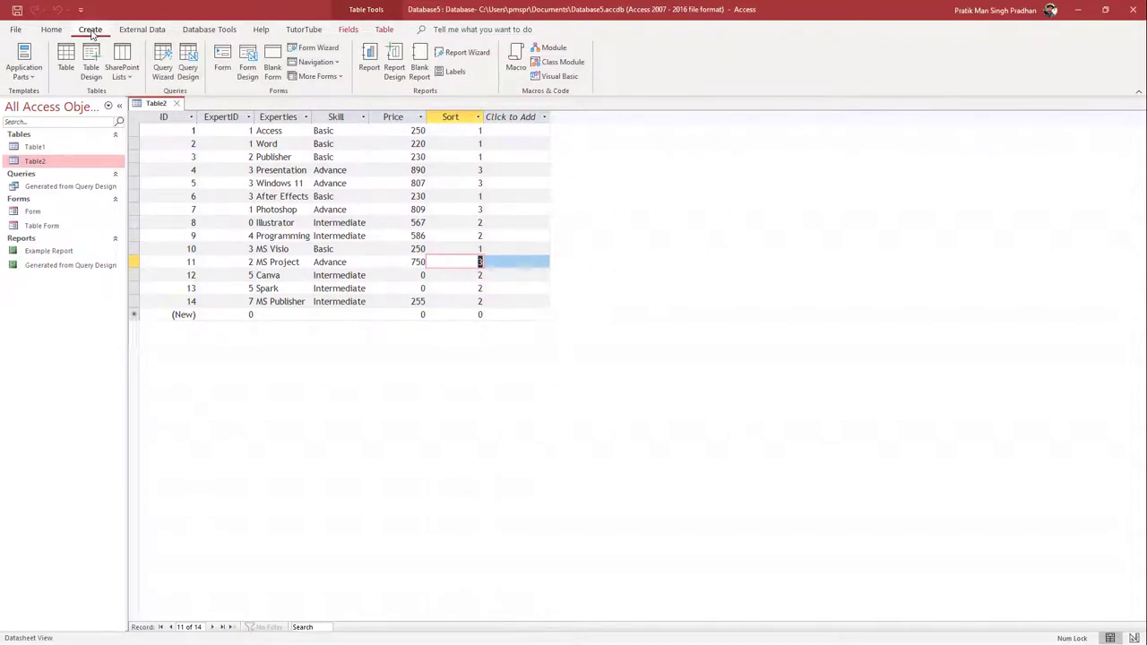
Start a Labels report from Table2 and browse the standard sizes, such as C2163
click(456, 72)
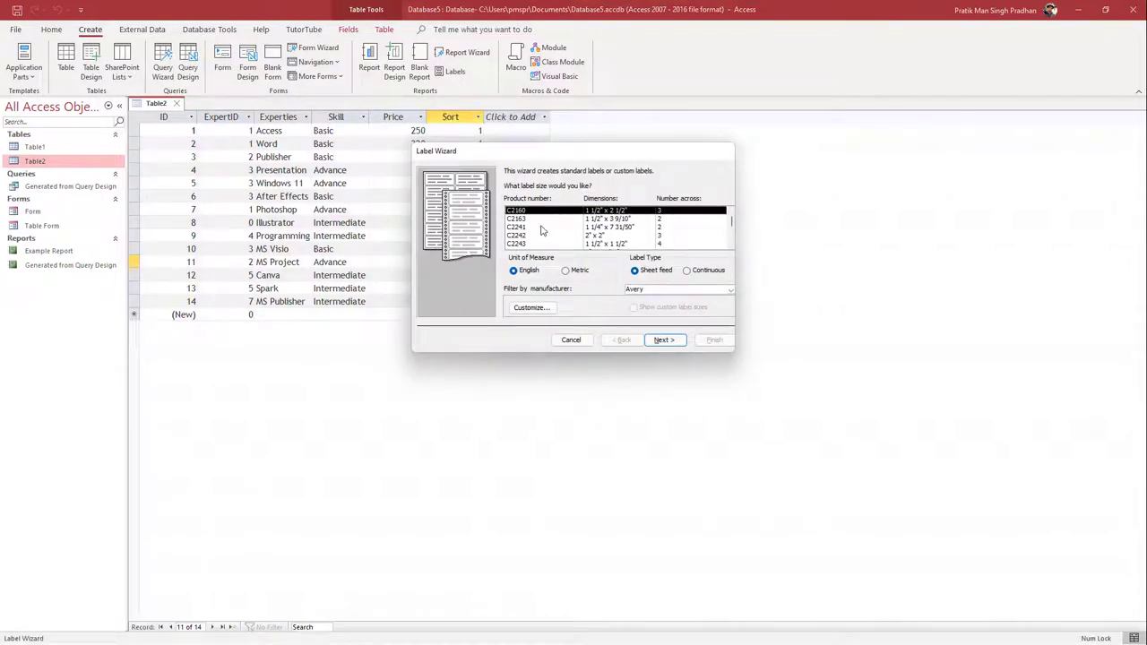
key(Down)
key(Down)
key(Down)
key(Down)
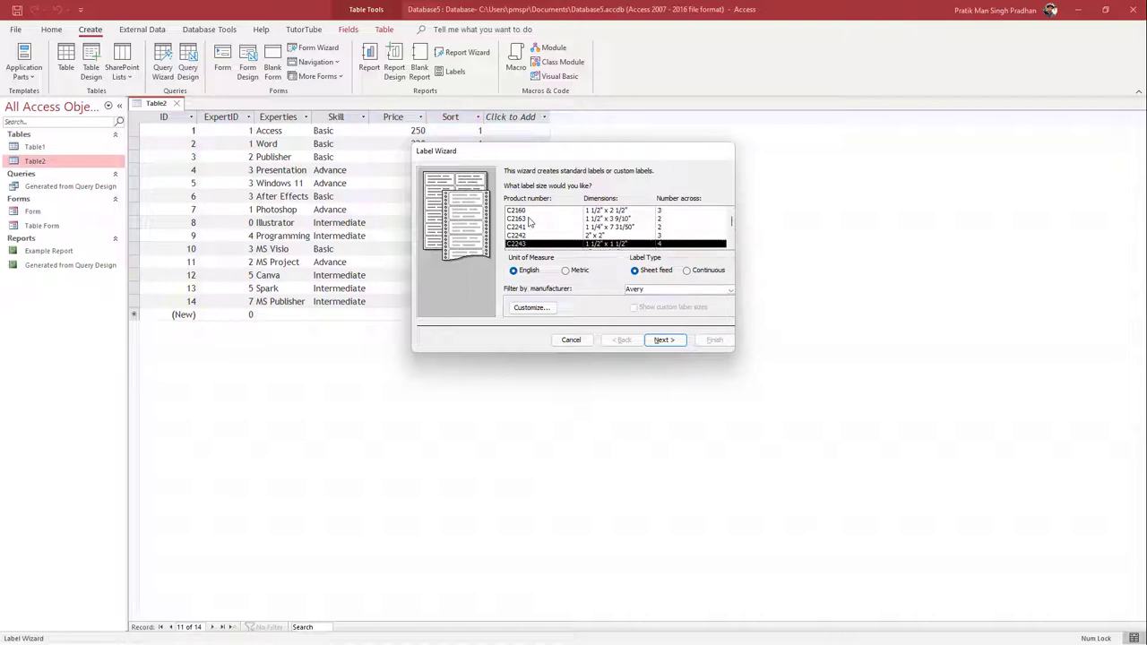
click(528, 219)
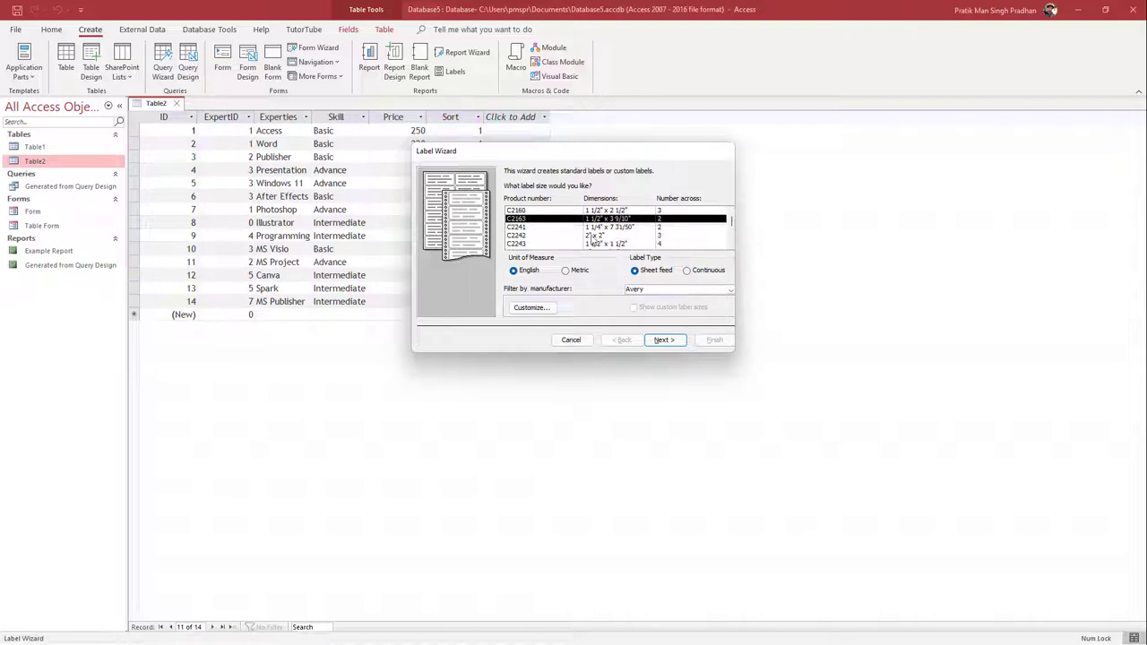
Filter the label manufacturer to NANA and select the CNA210 size, 89.0 mm x 48.0 mm
click(730, 289)
scroll(692, 379, down, 5)
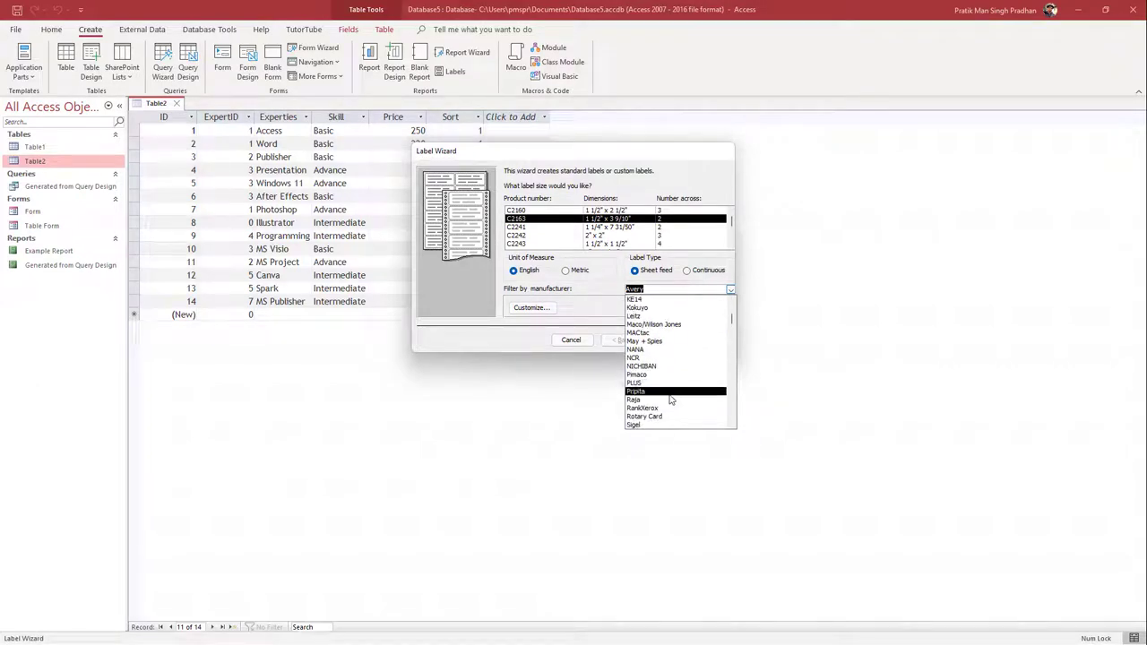
scroll(667, 410, down, 1)
scroll(665, 415, down, 2)
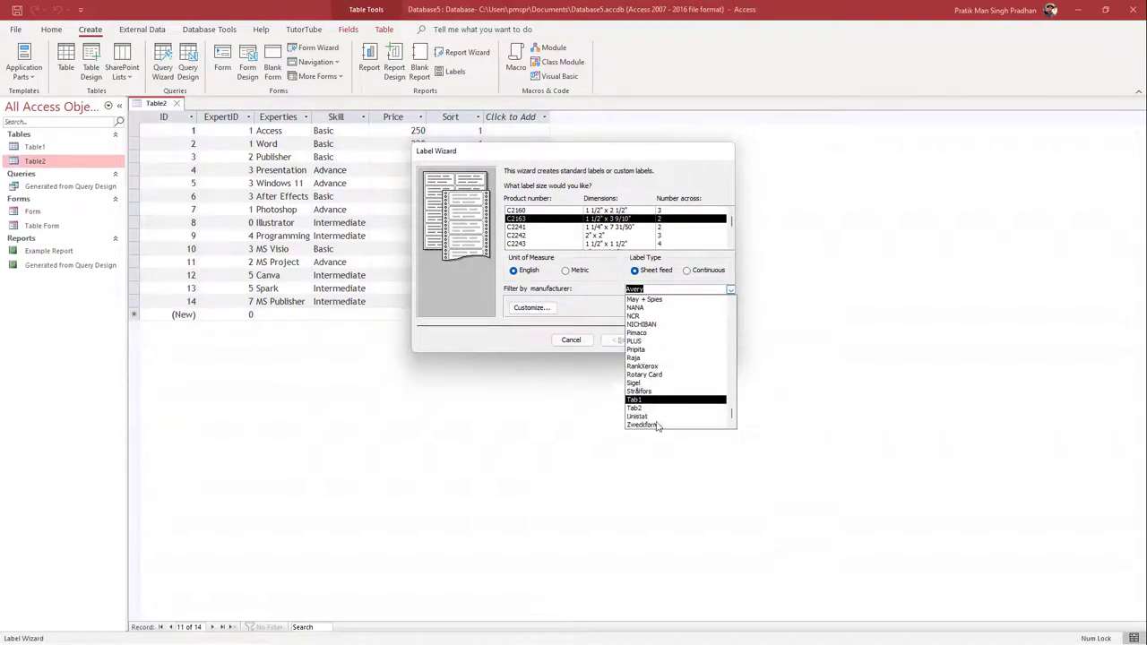
click(651, 307)
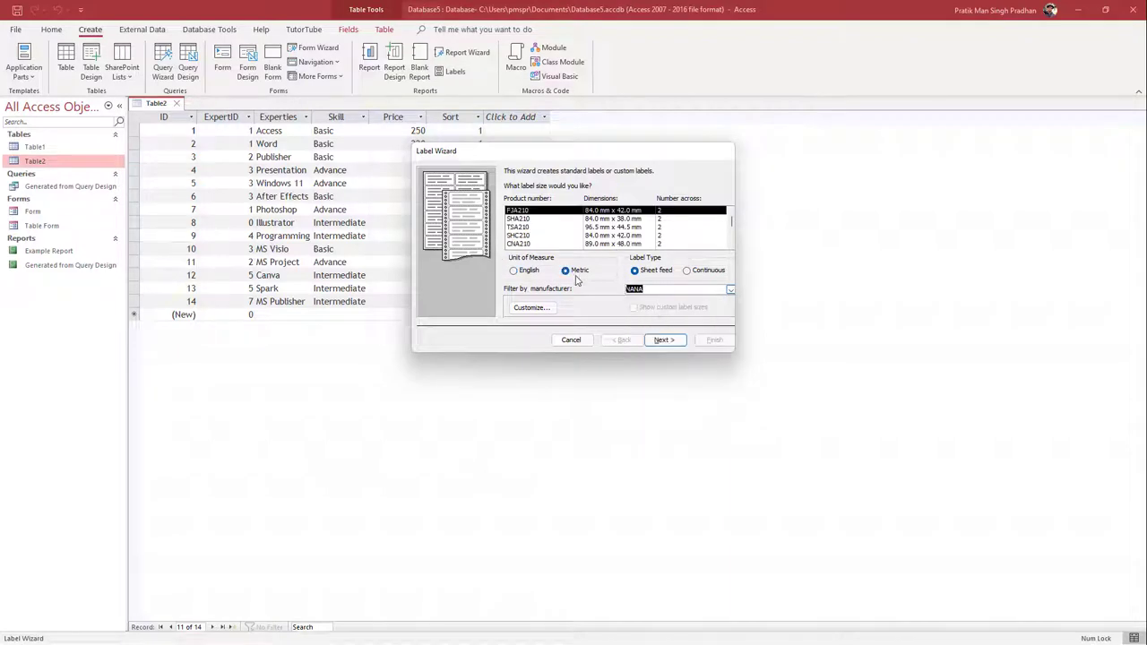
click(522, 222)
scroll(519, 249, down, 2)
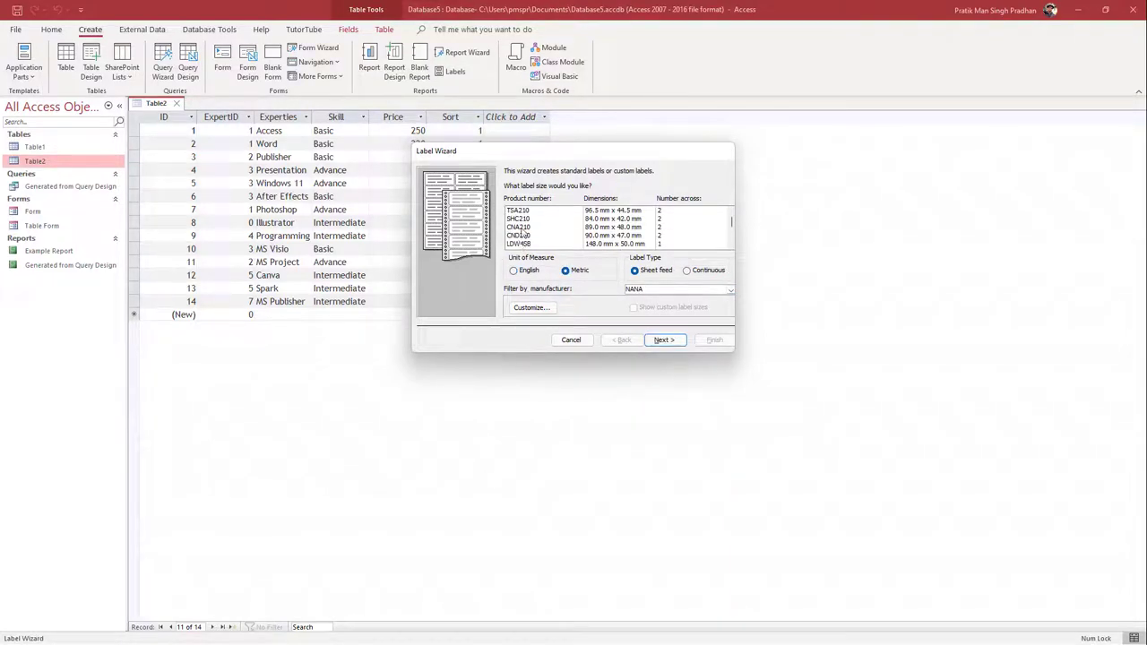
click(524, 229)
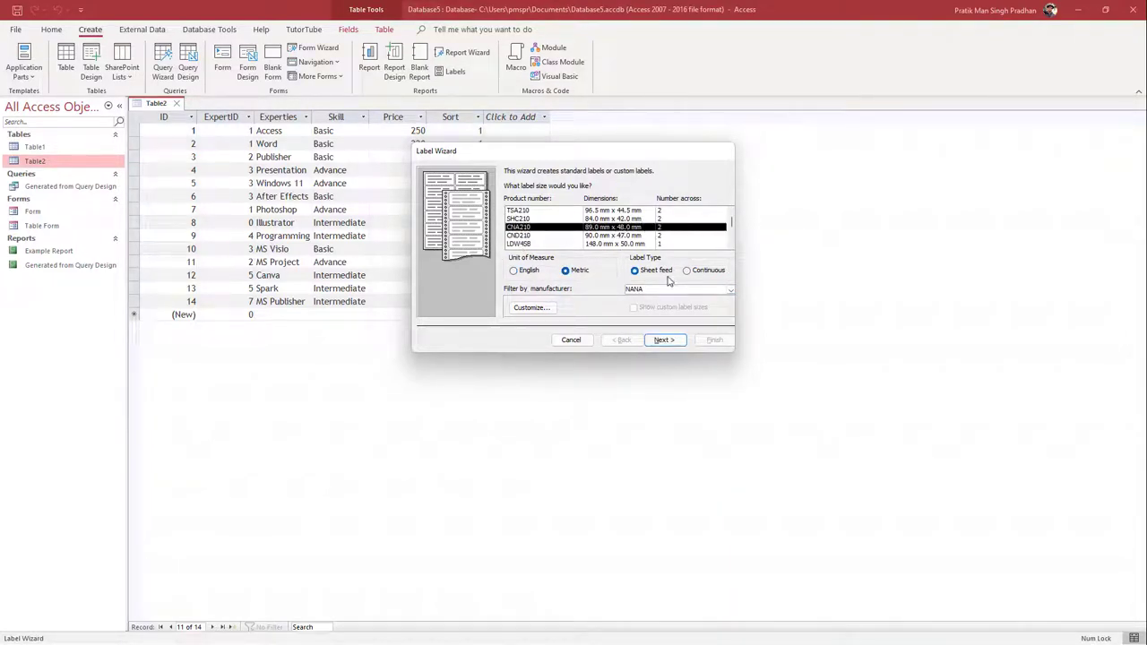
Set the label text to 16-point Arial Black with italic turned off
click(668, 342)
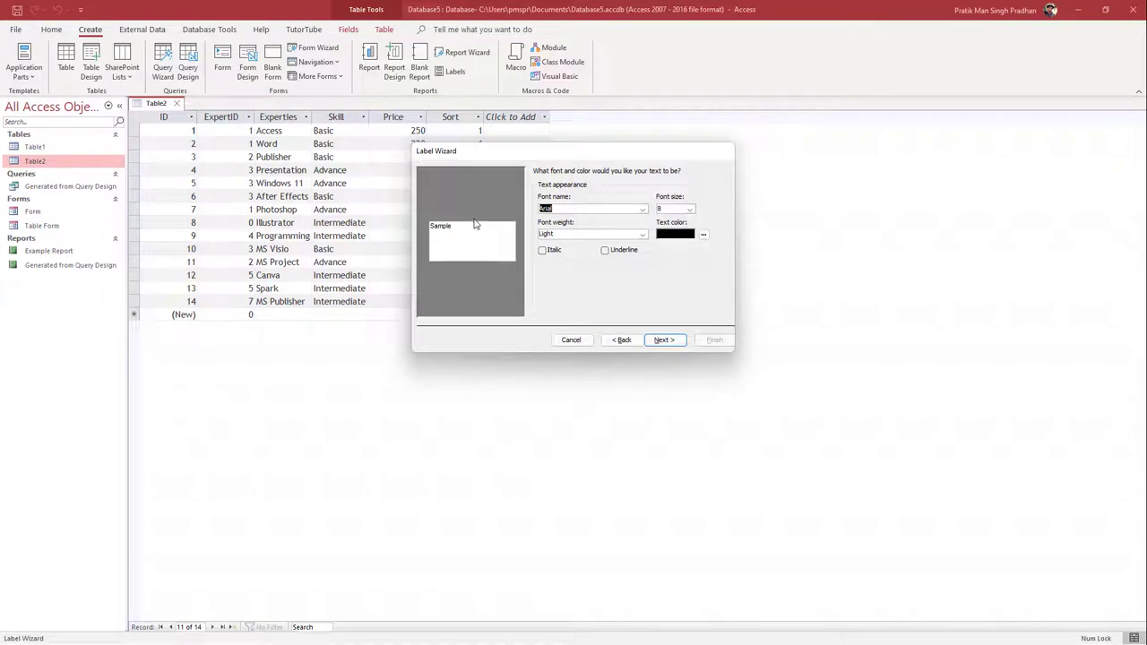
click(689, 209)
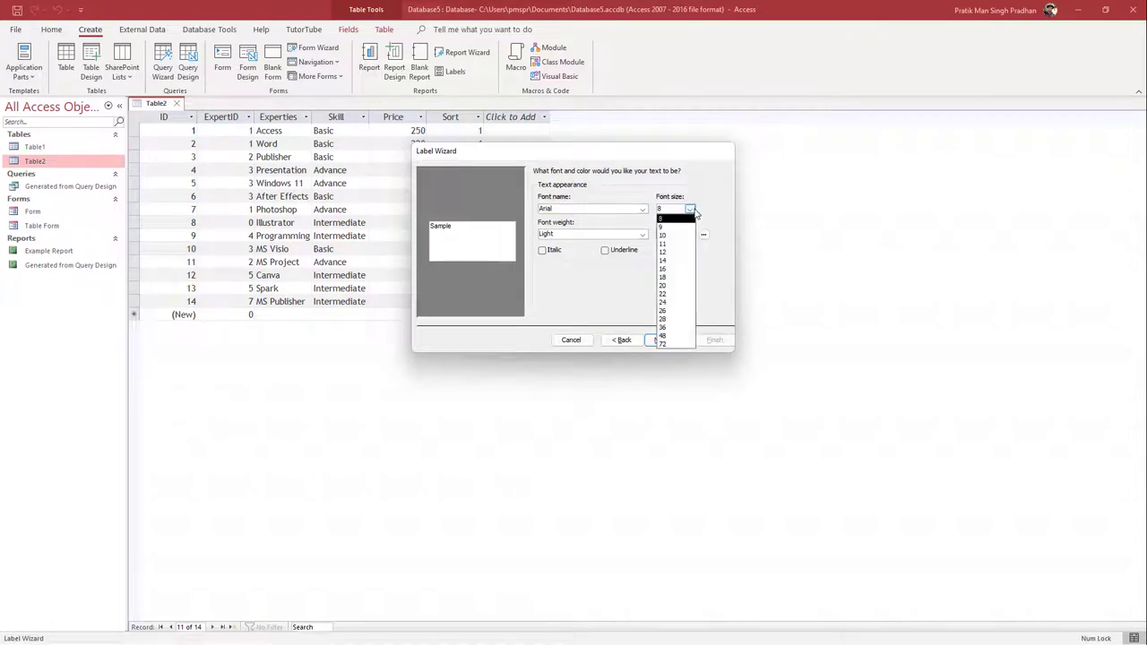
click(685, 269)
click(642, 209)
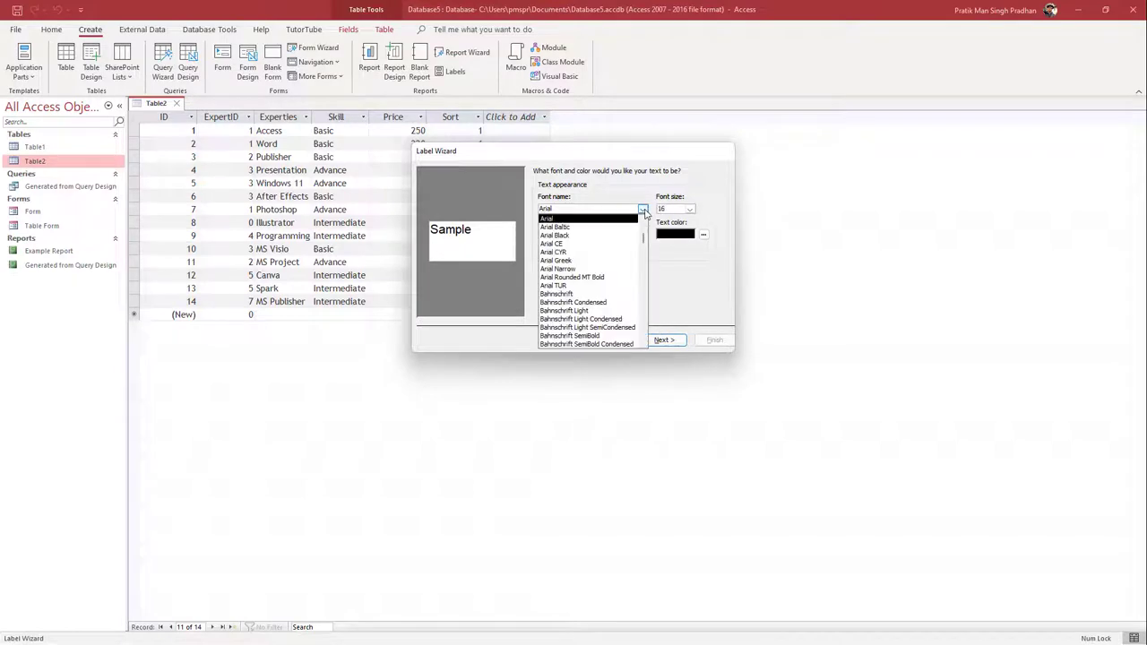
click(631, 237)
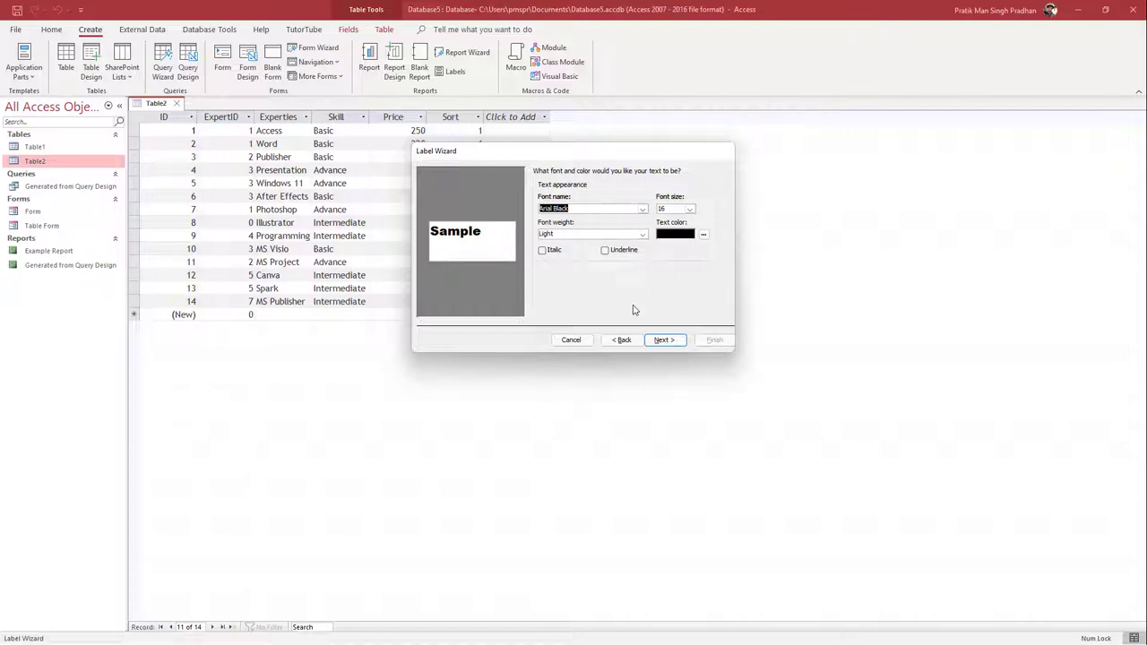
click(547, 254)
click(545, 254)
click(673, 341)
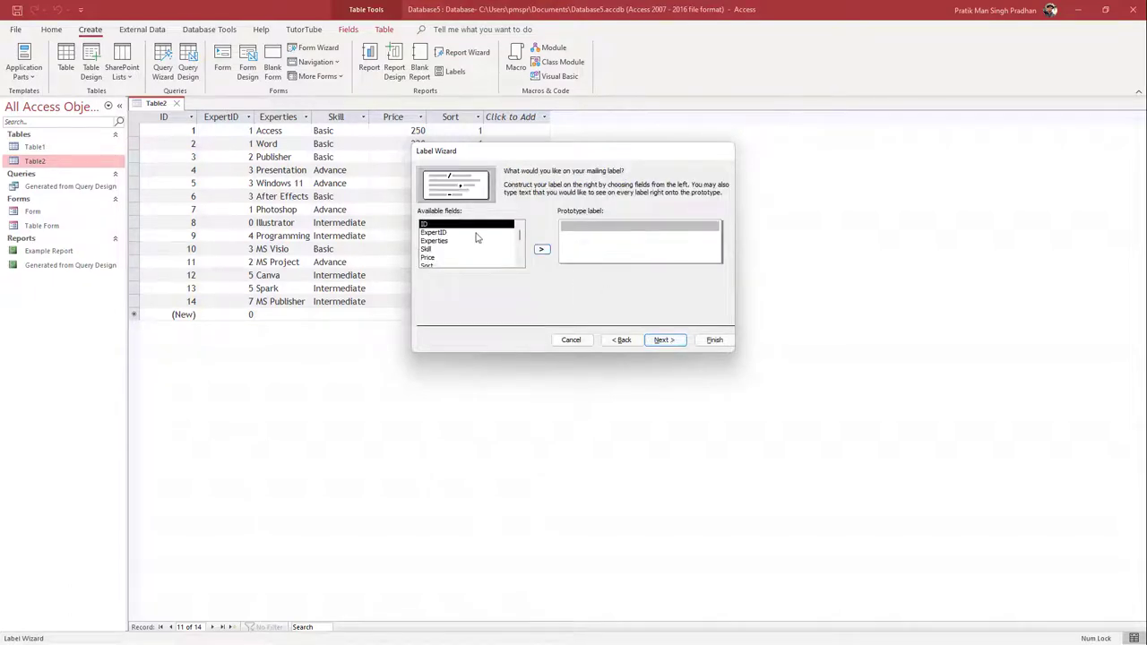
Put {Experties} {Skill} on the prototype label's first line and {Price} on the second
click(478, 233)
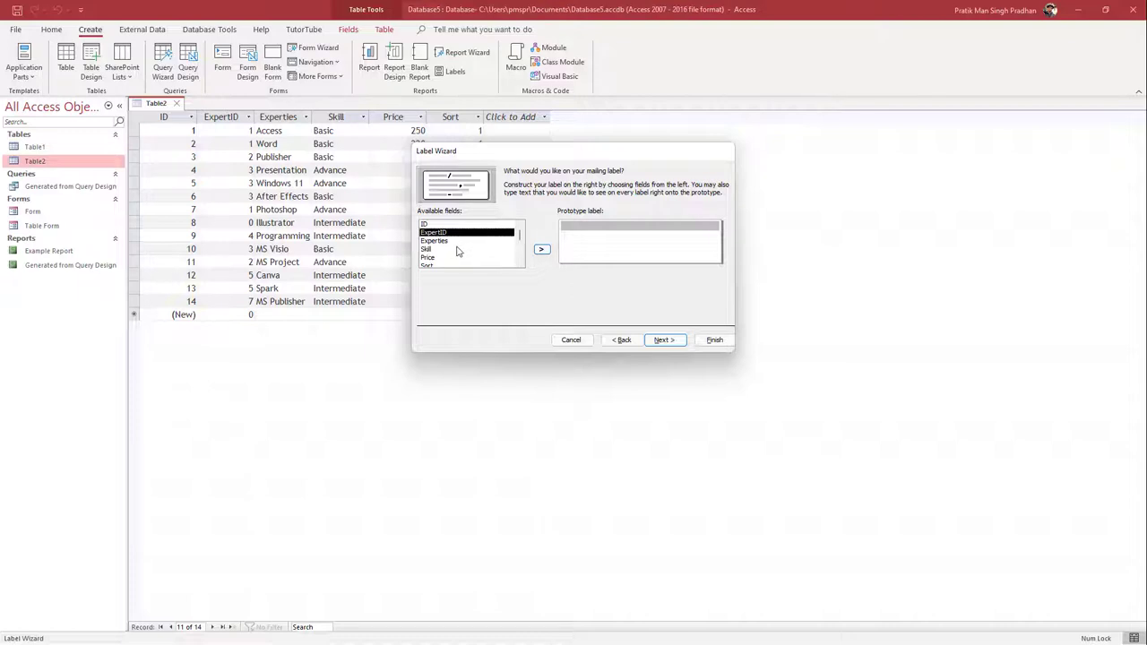
click(484, 240)
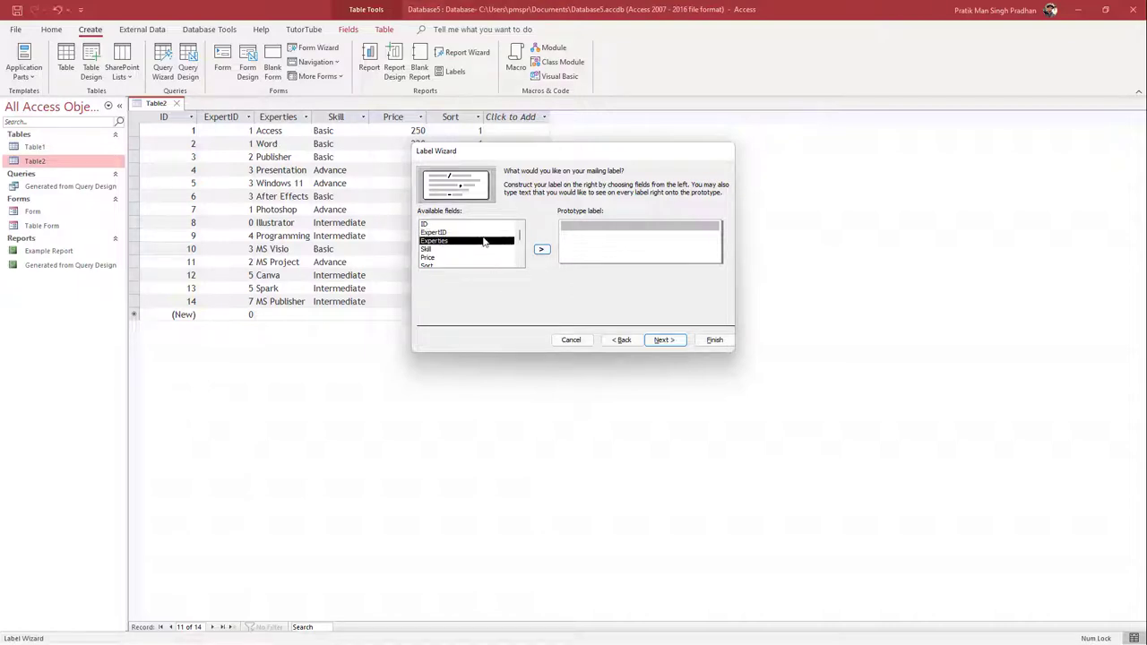
click(542, 249)
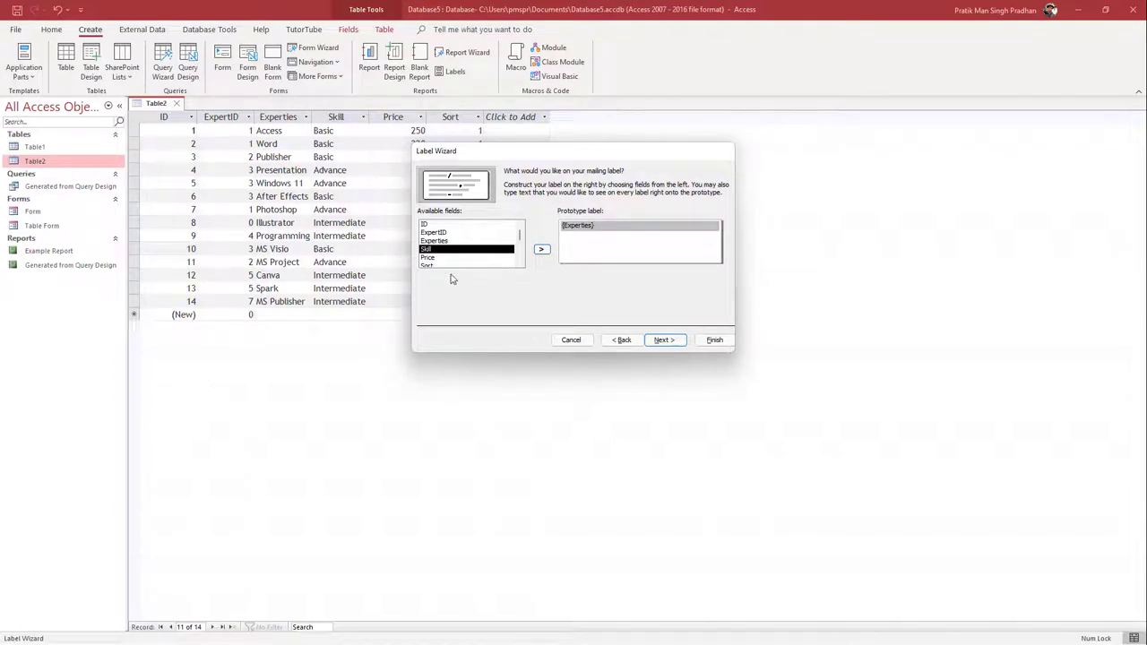
scroll(452, 259, down, 1)
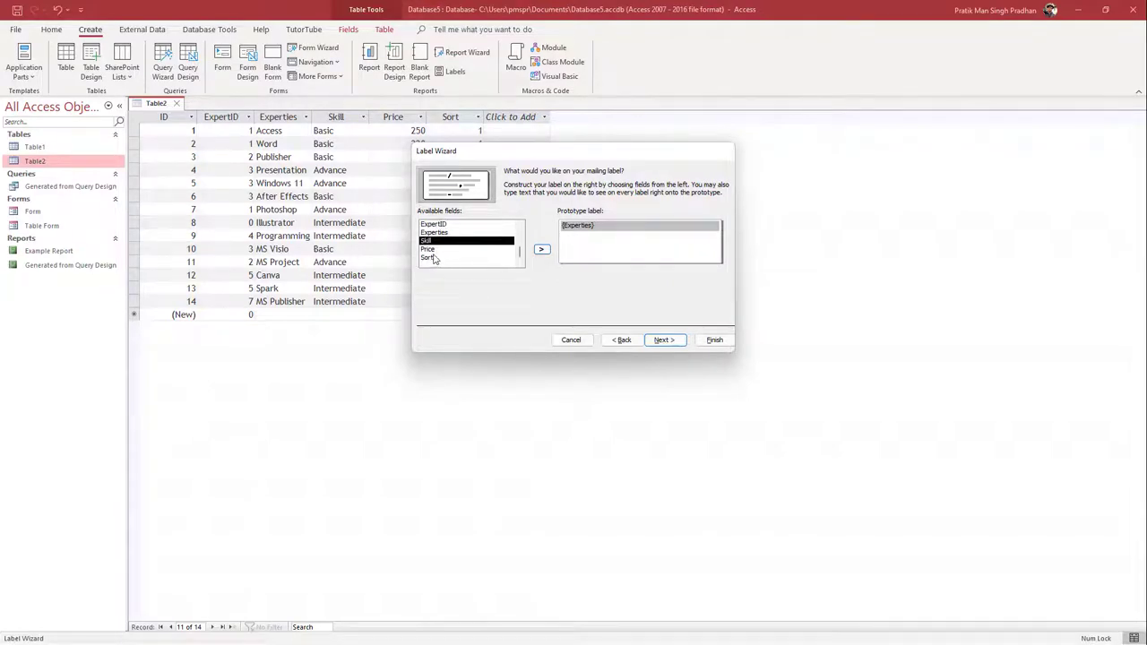
scroll(451, 242, up, 1)
scroll(452, 242, down, 1)
click(542, 250)
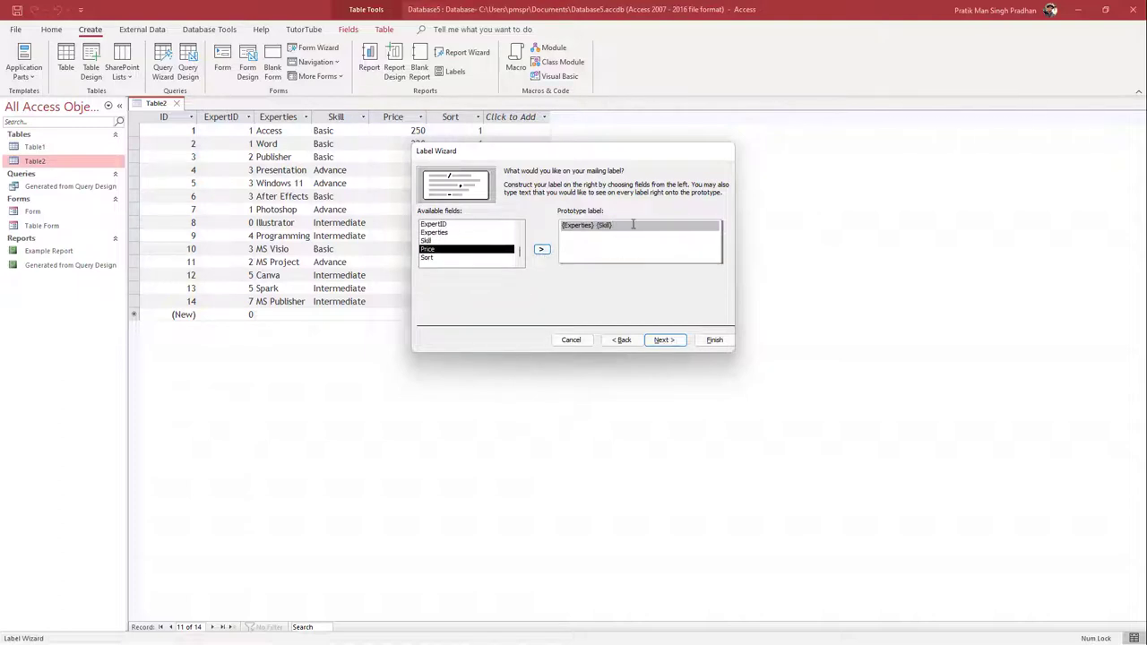
key(Return)
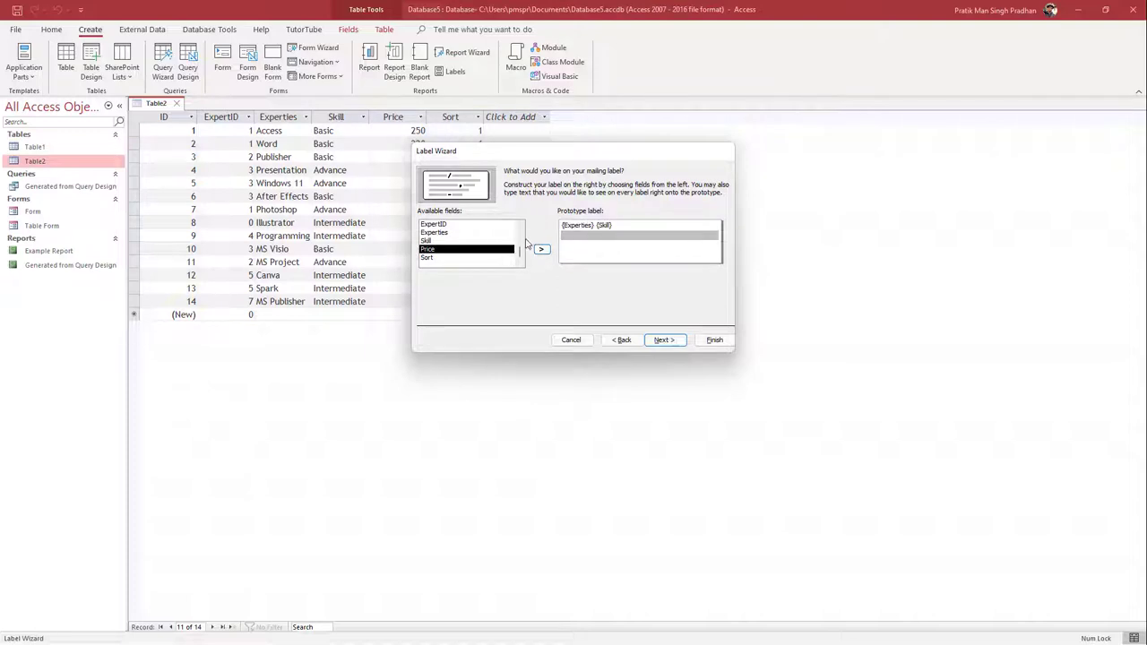
click(542, 251)
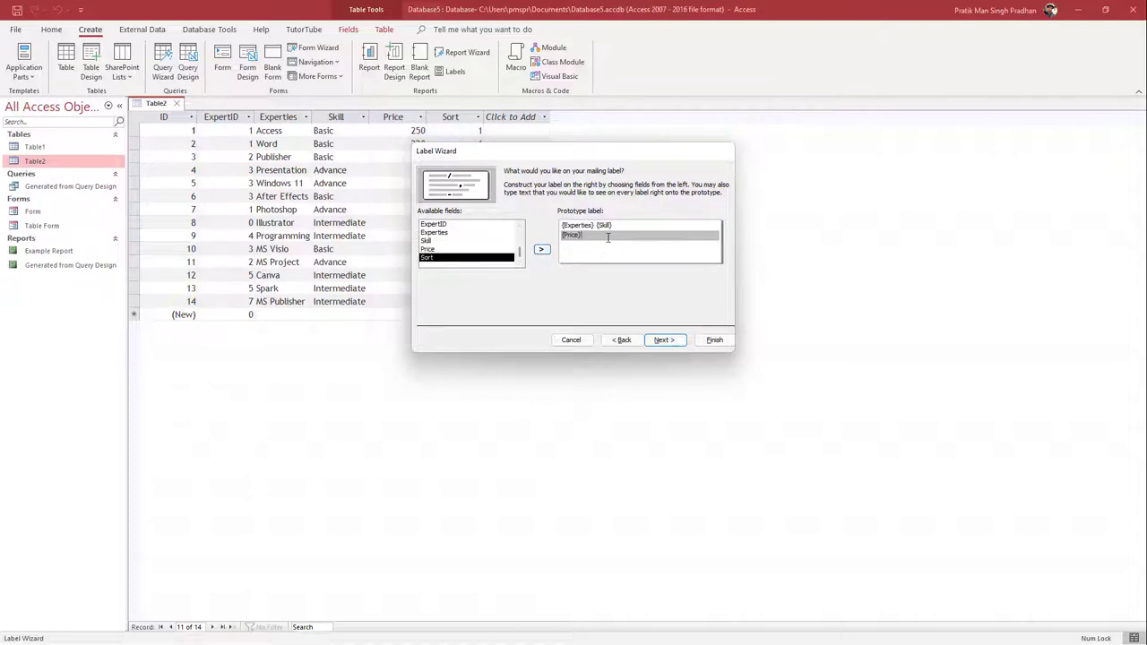
Sort the labels by ID and finish the report with the name Labels Table2
click(664, 341)
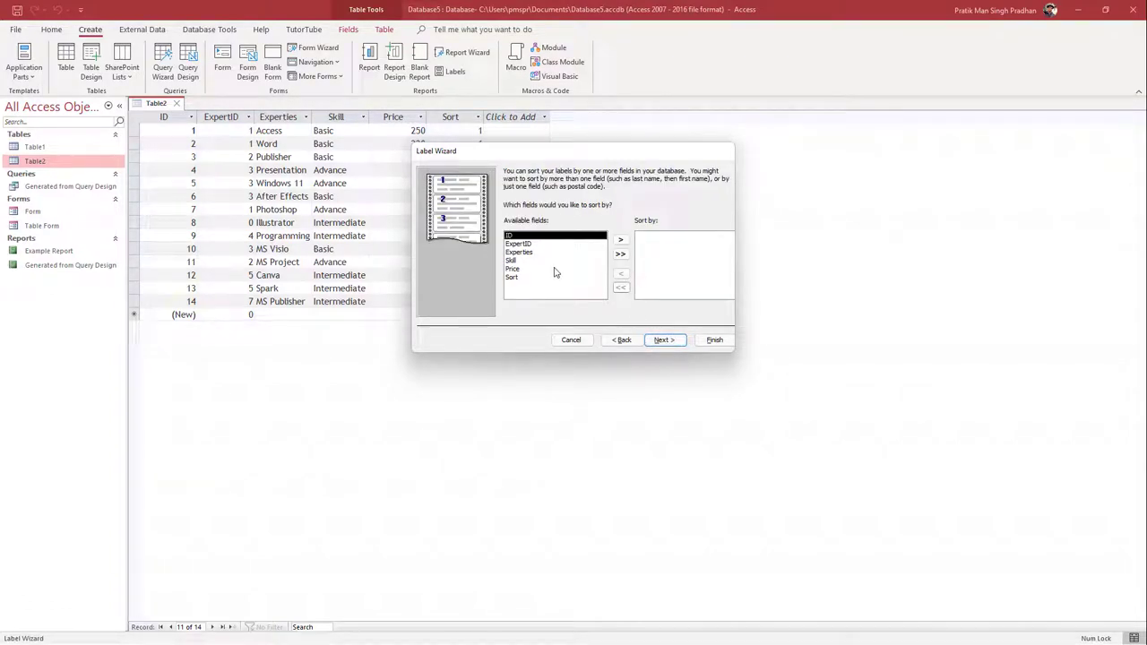
click(620, 239)
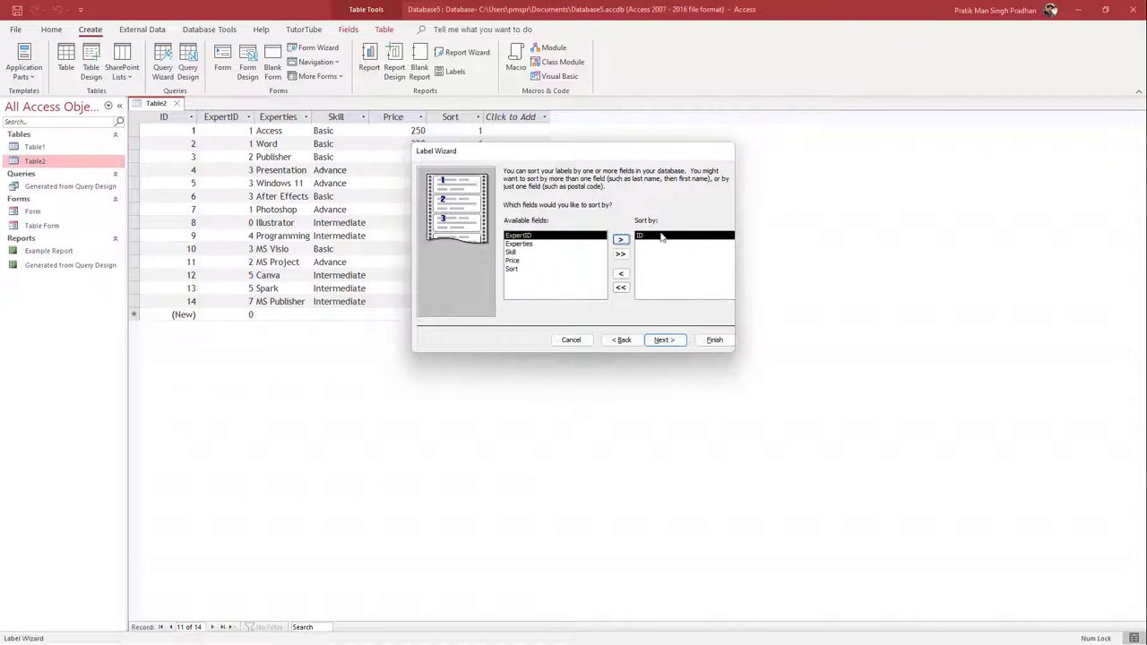
click(664, 341)
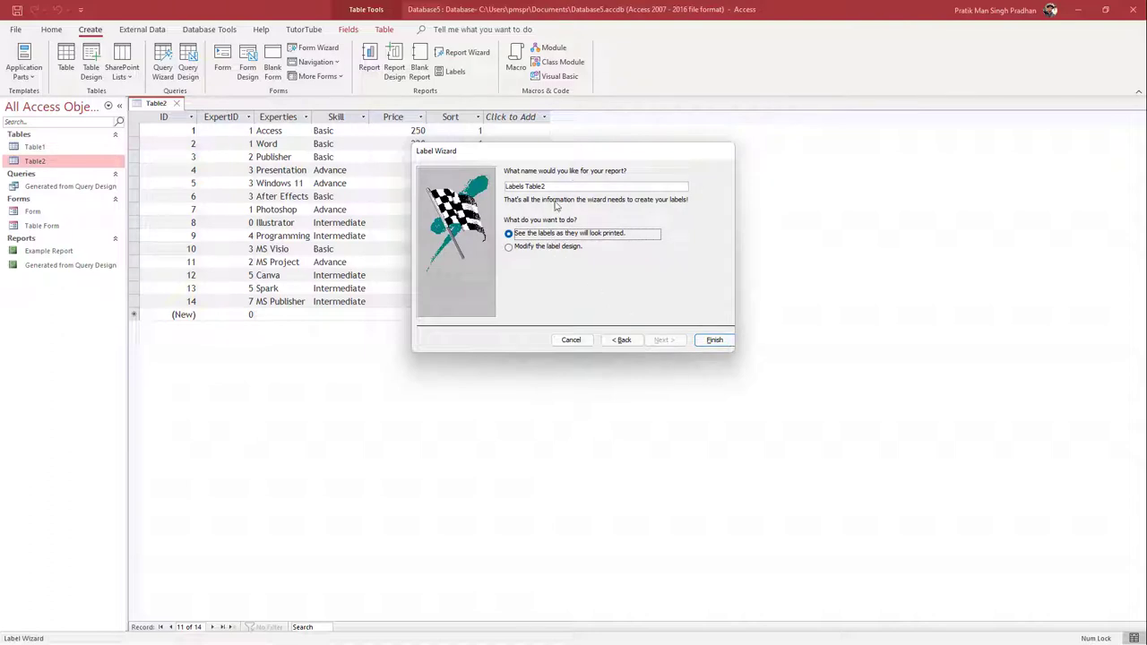
click(715, 340)
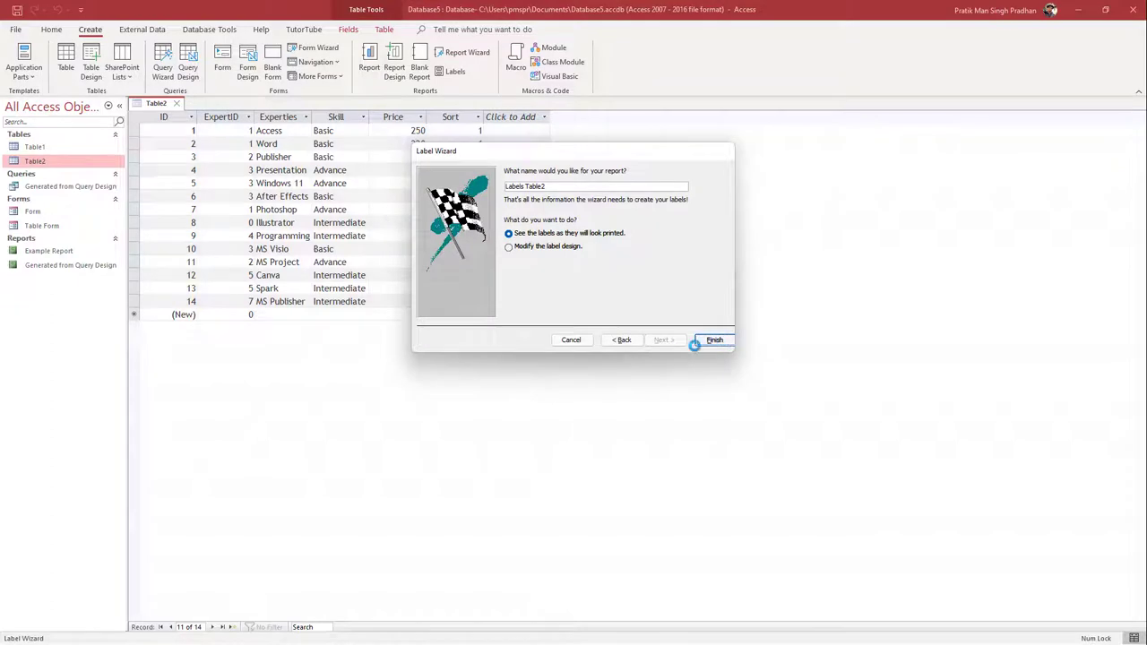
Scroll through the Labels Table2 print preview to check labels such as Access Basic 250
scroll(385, 244, down, 2)
scroll(385, 225, down, 2)
scroll(385, 225, up, 5)
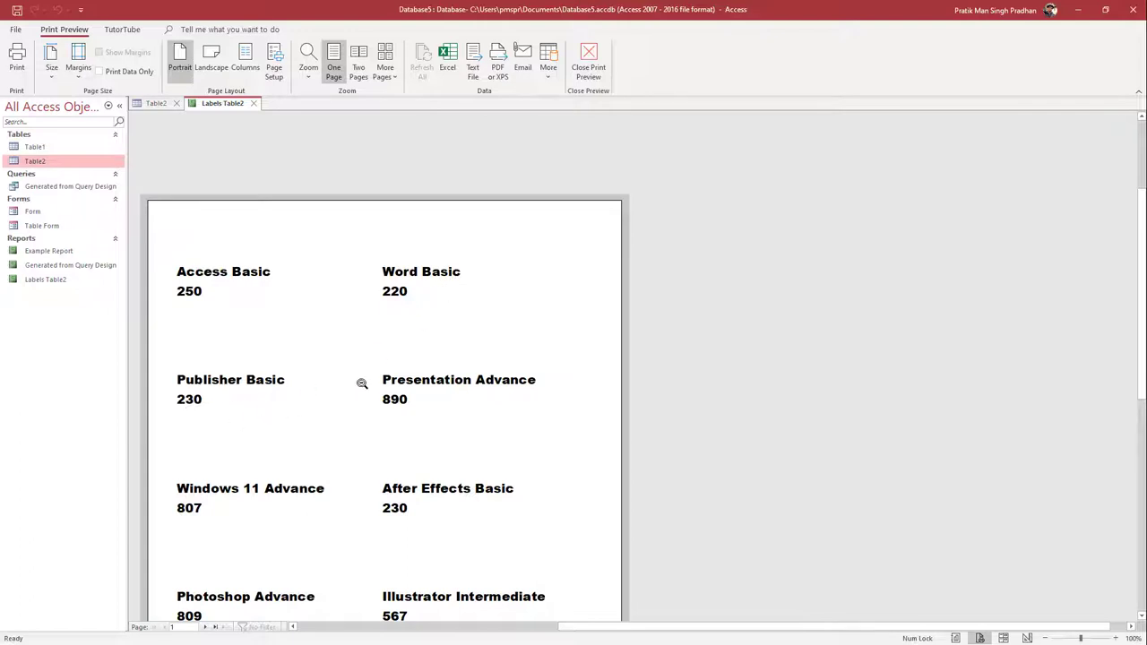
scroll(360, 385, down, 2)
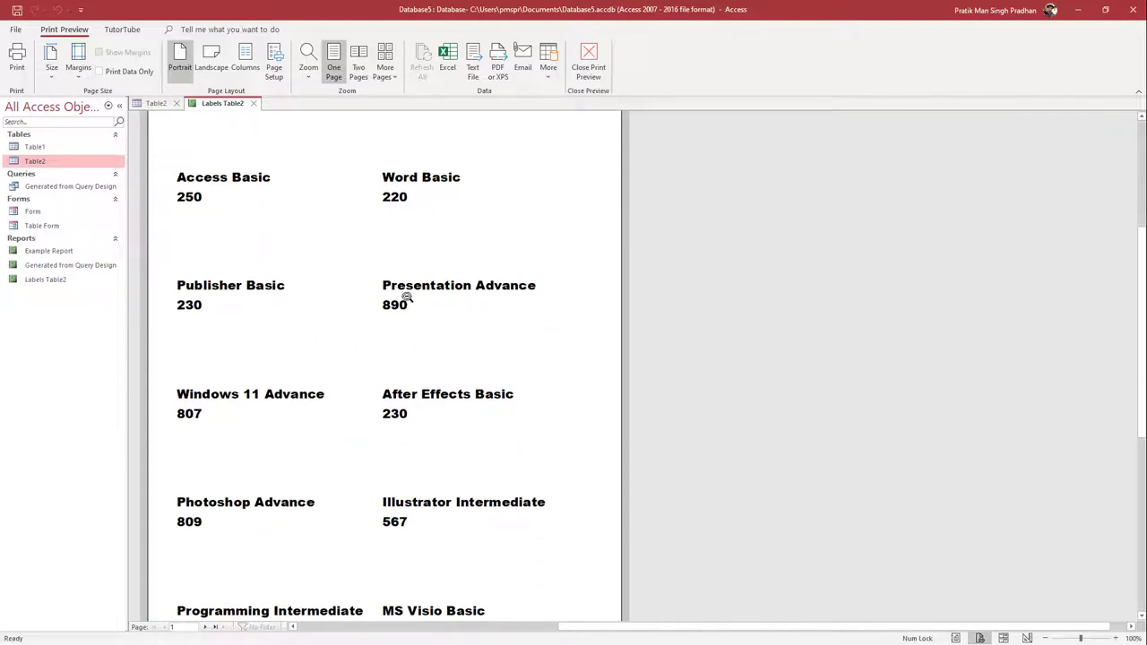
scroll(473, 461, down, 2)
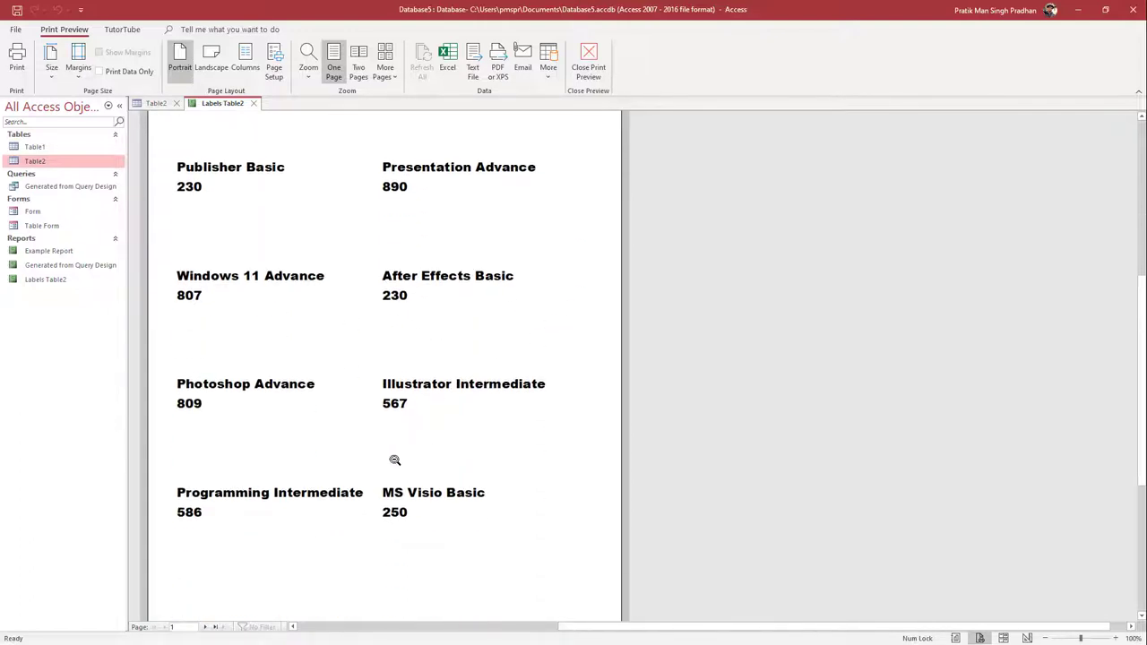
scroll(399, 460, down, 3)
scroll(389, 448, up, 6)
scroll(389, 448, down, 3)
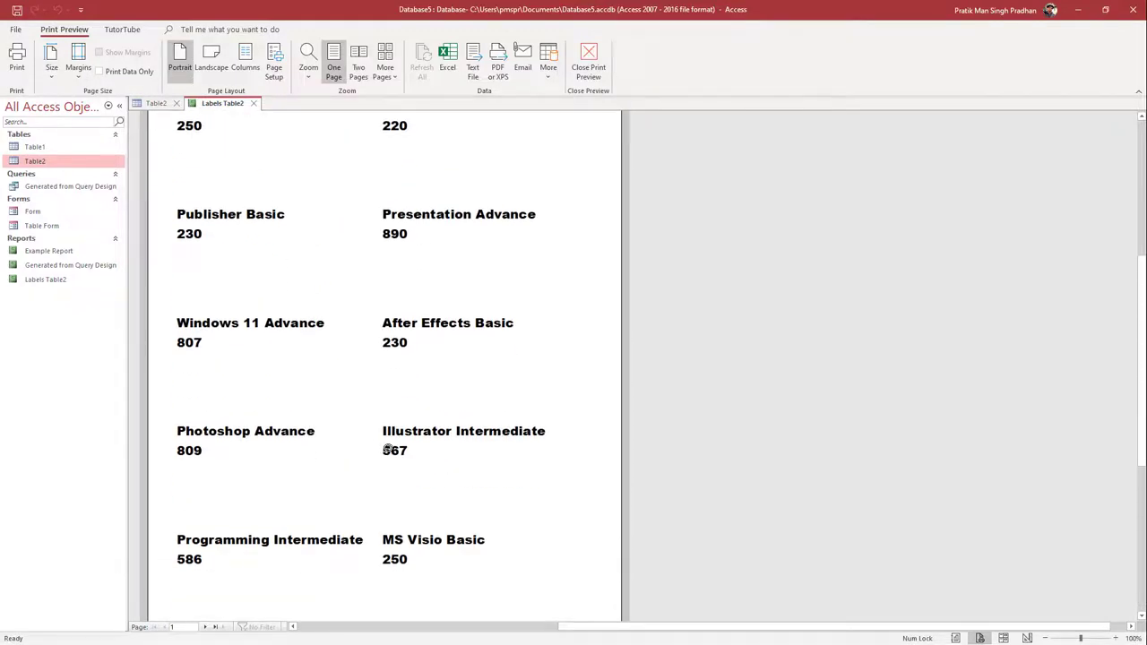
Open Labels Table2 in Design View and adjust the page footer and Detail section heights
click(589, 66)
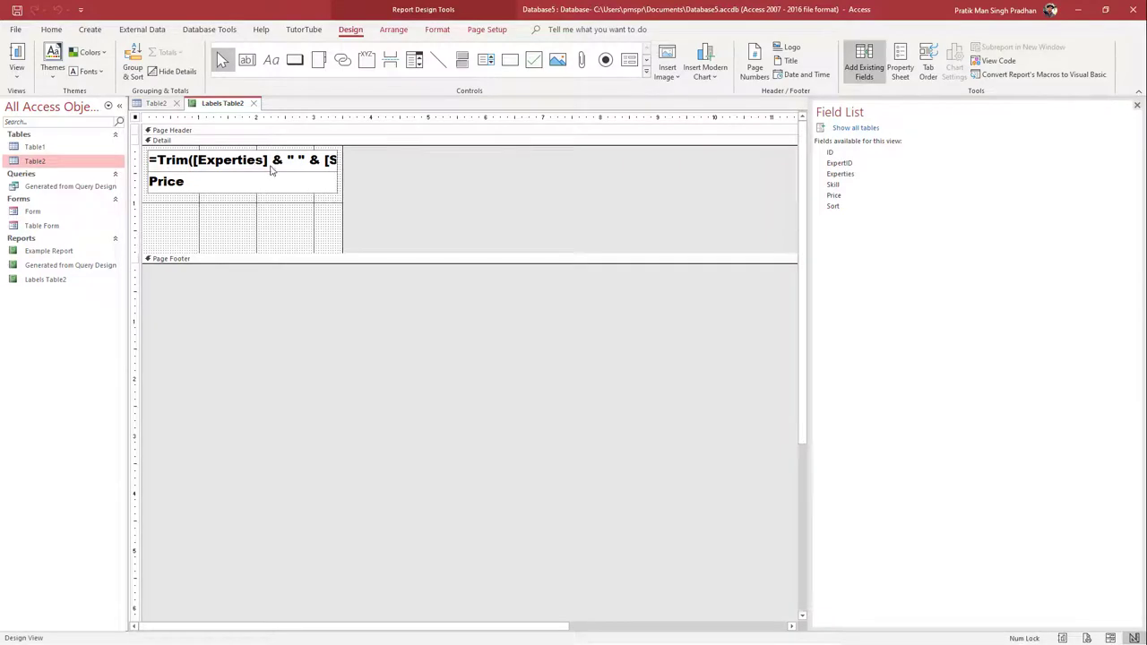
drag(287, 261, 287, 359)
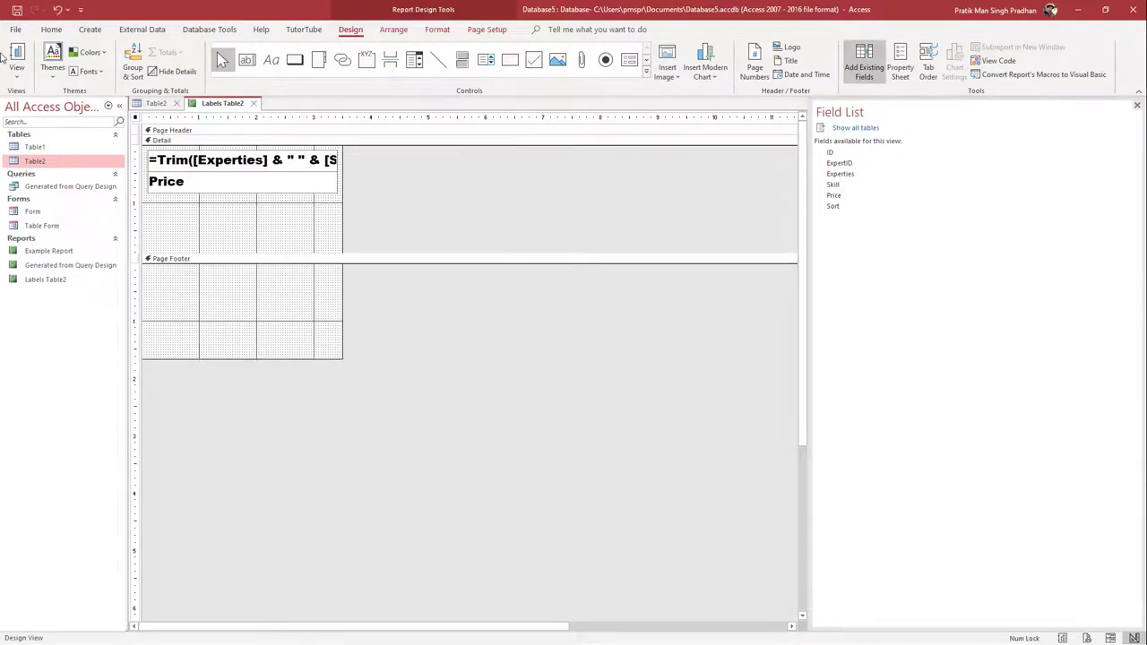
drag(207, 358, 219, 258)
click(18, 75)
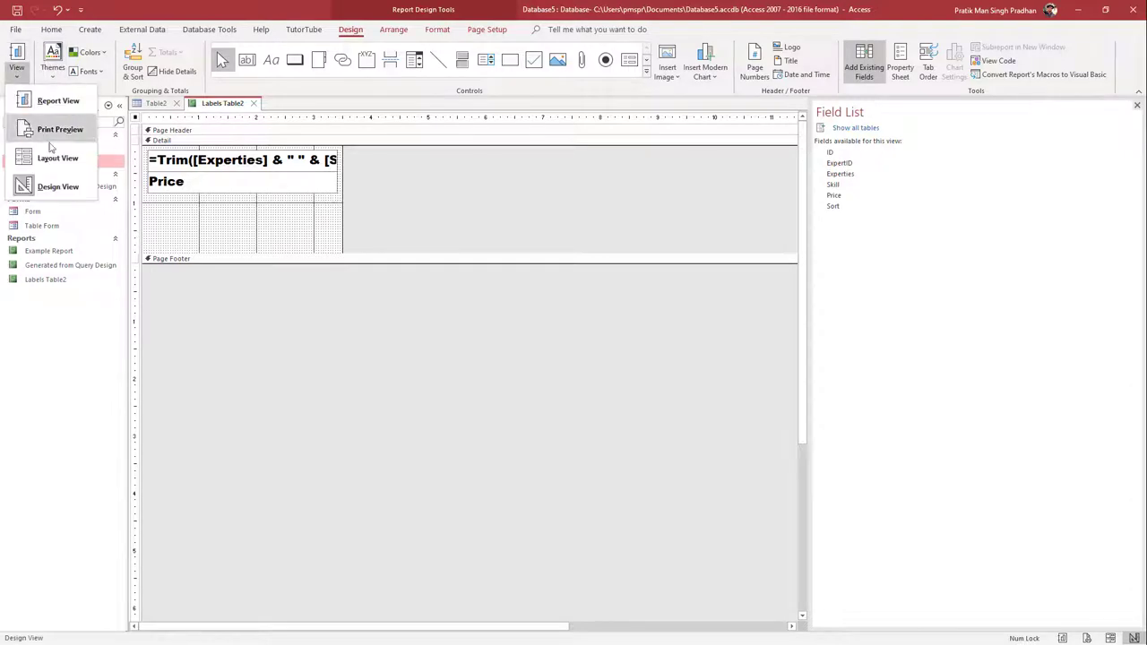
click(51, 185)
mouse_move(244, 252)
mouse_down()
mouse_move(246, 326)
mouse_move(246, 251)
mouse_up()
Narrow the Price box, add a 'Price' caption beside it, then widen the box again
click(222, 178)
click(176, 183)
drag(144, 181, 210, 182)
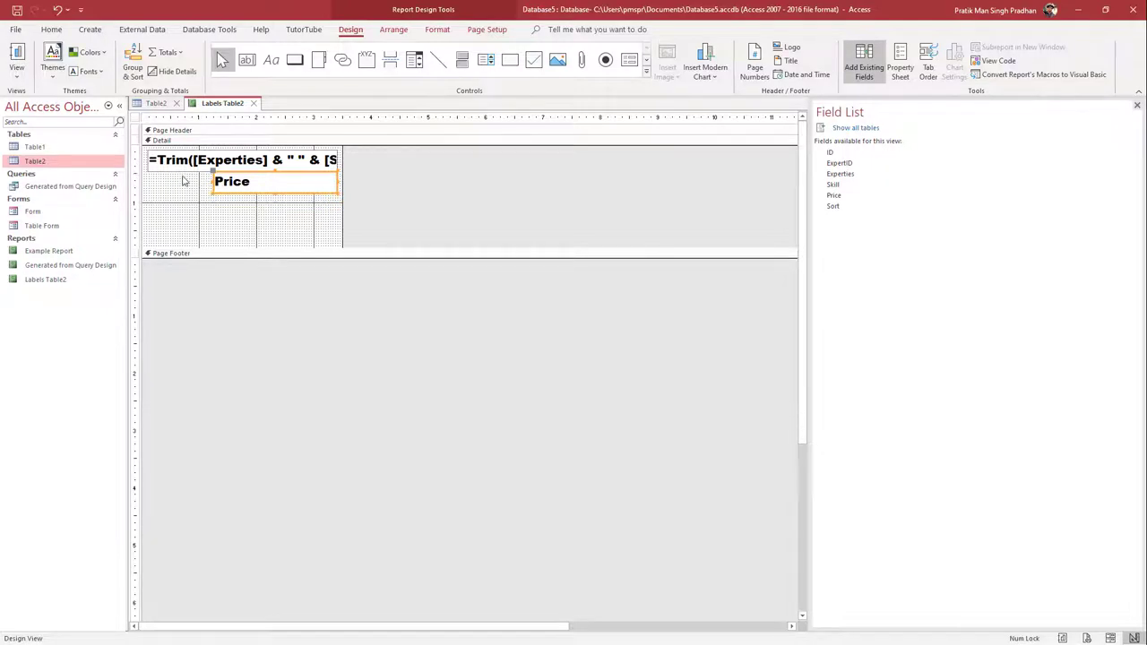
click(271, 59)
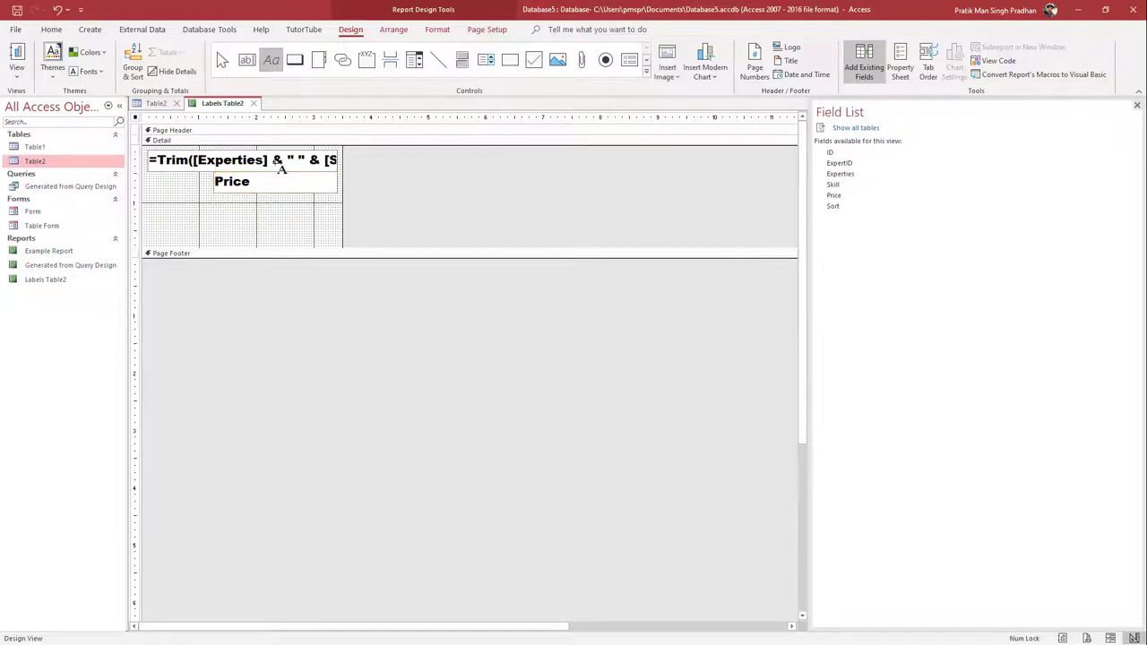
click(158, 194)
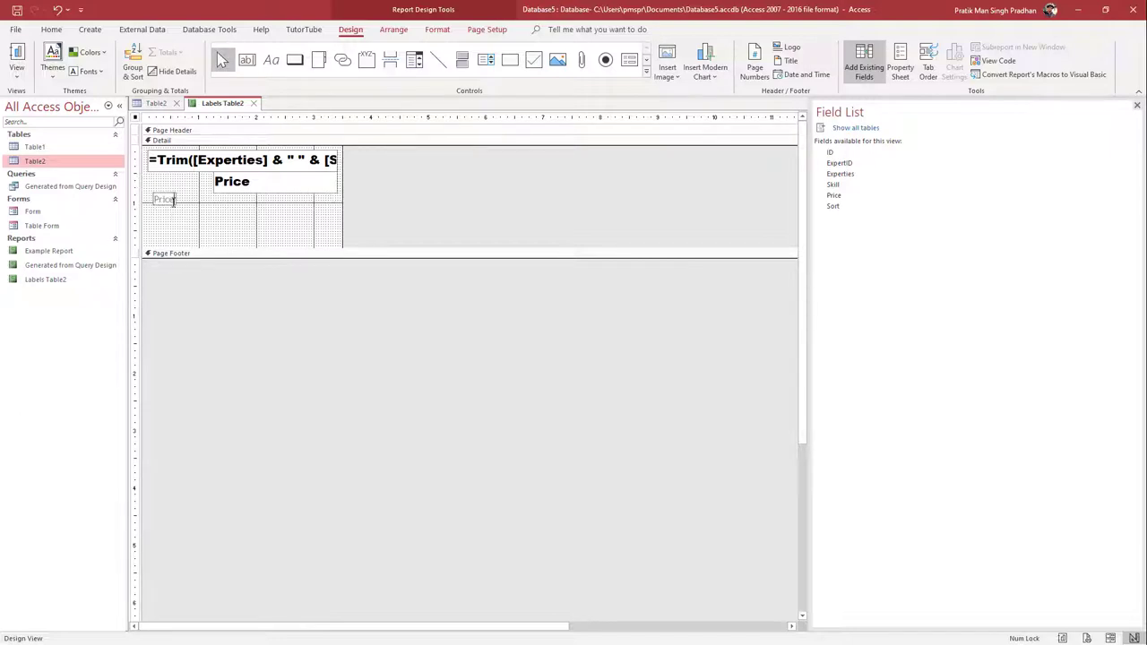
click(172, 206)
drag(170, 201, 165, 189)
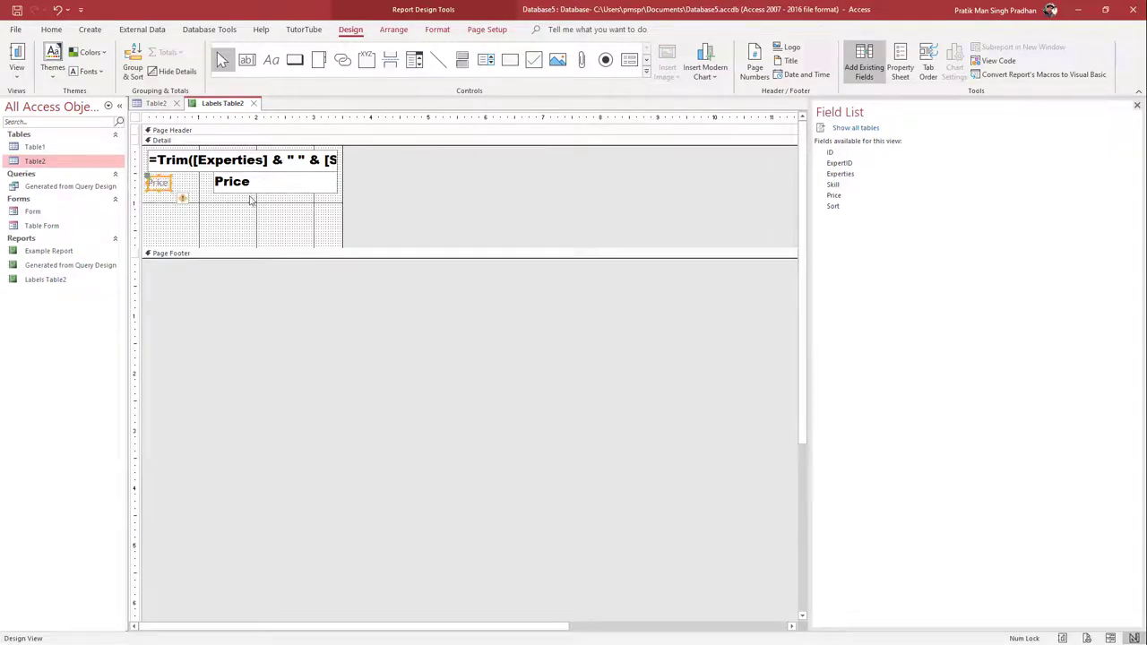
click(215, 185)
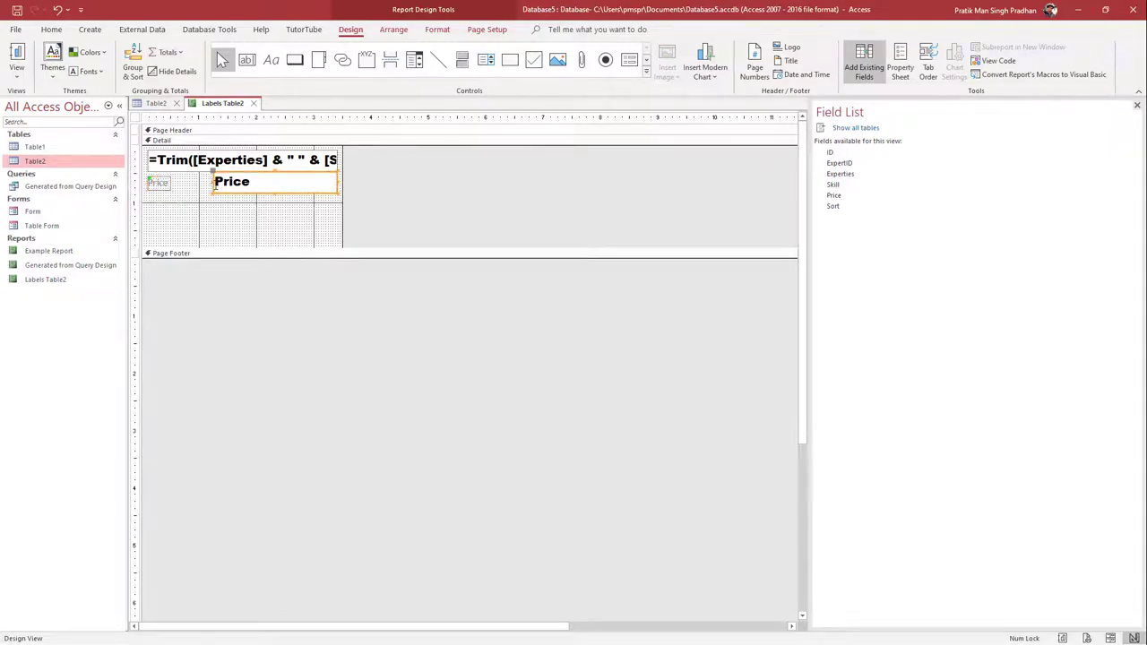
drag(210, 183, 330, 175)
click(203, 231)
Nudge the selected label fields down slightly in the Detail section
key(Down)
key(Down)
key(Down)
key(Down)
key(Down)
key(Down)
click(327, 168)
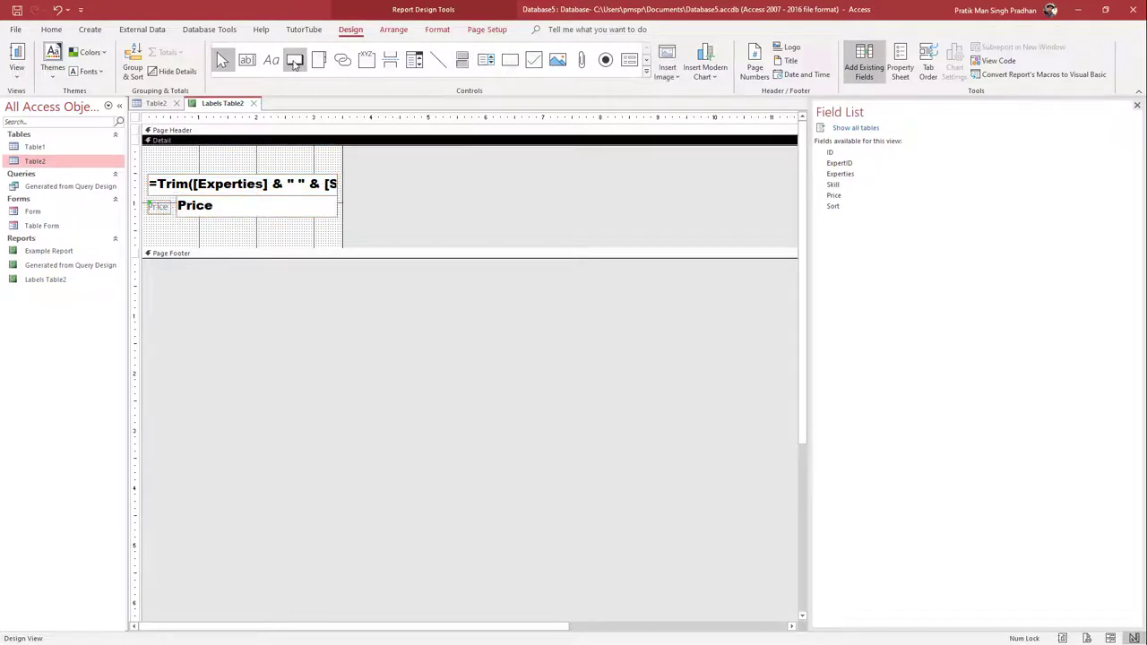
scroll(616, 70, down, 1)
scroll(574, 73, down, 1)
scroll(526, 79, up, 2)
Draw horizontal lines across the top of the label and below the Price row
click(440, 63)
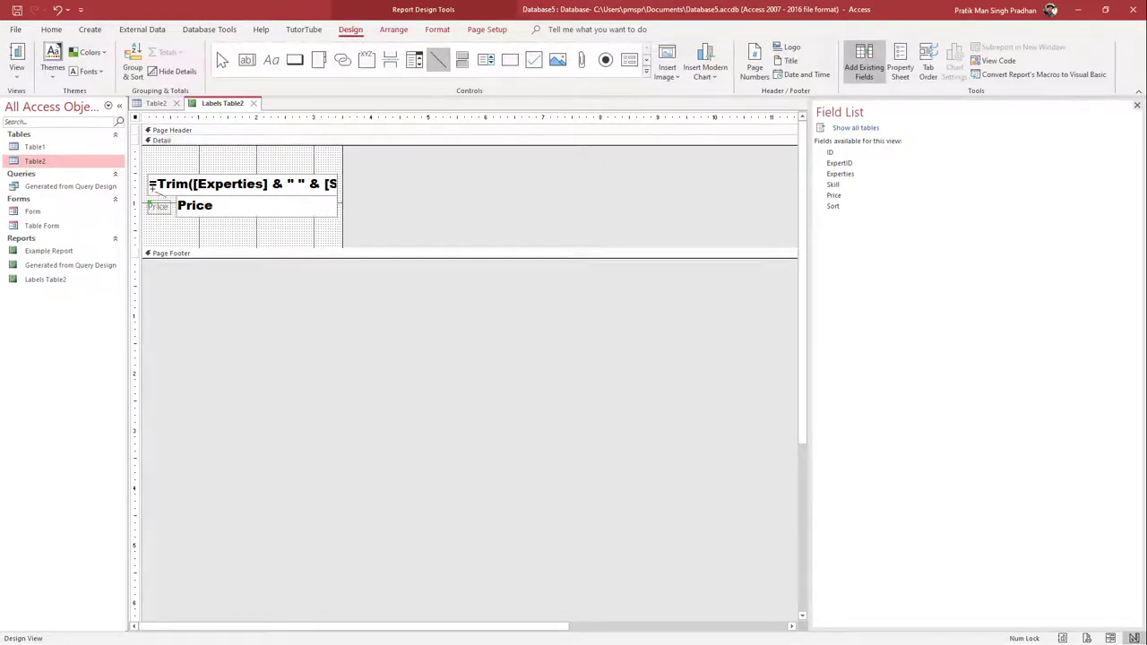
drag(144, 162, 338, 161)
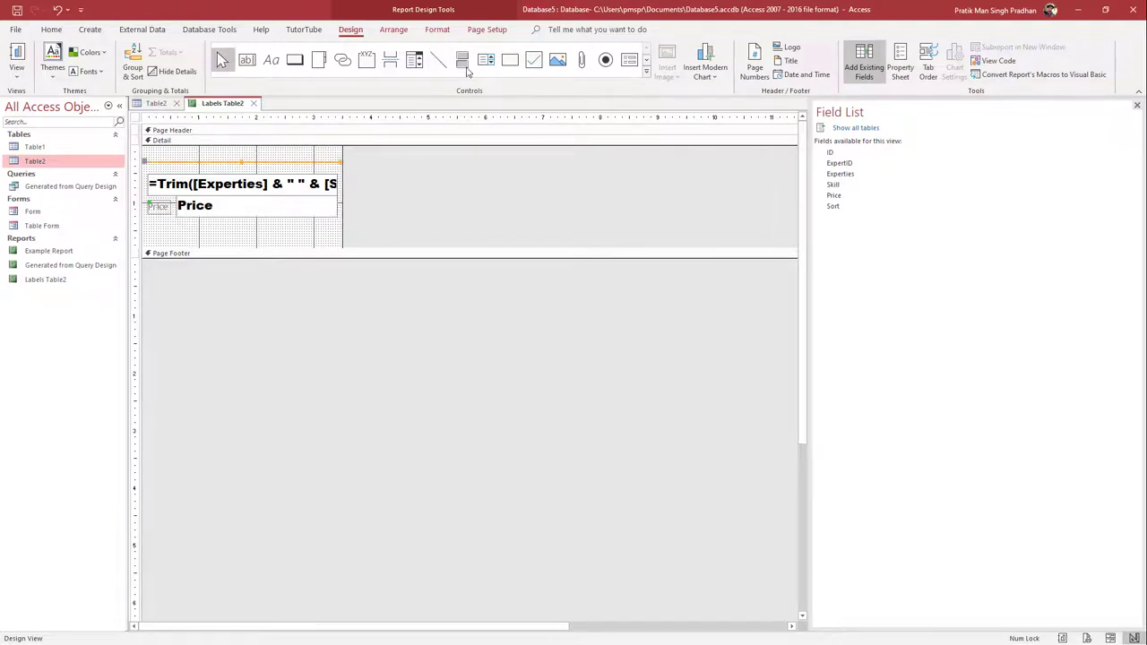
click(438, 59)
drag(146, 233, 341, 241)
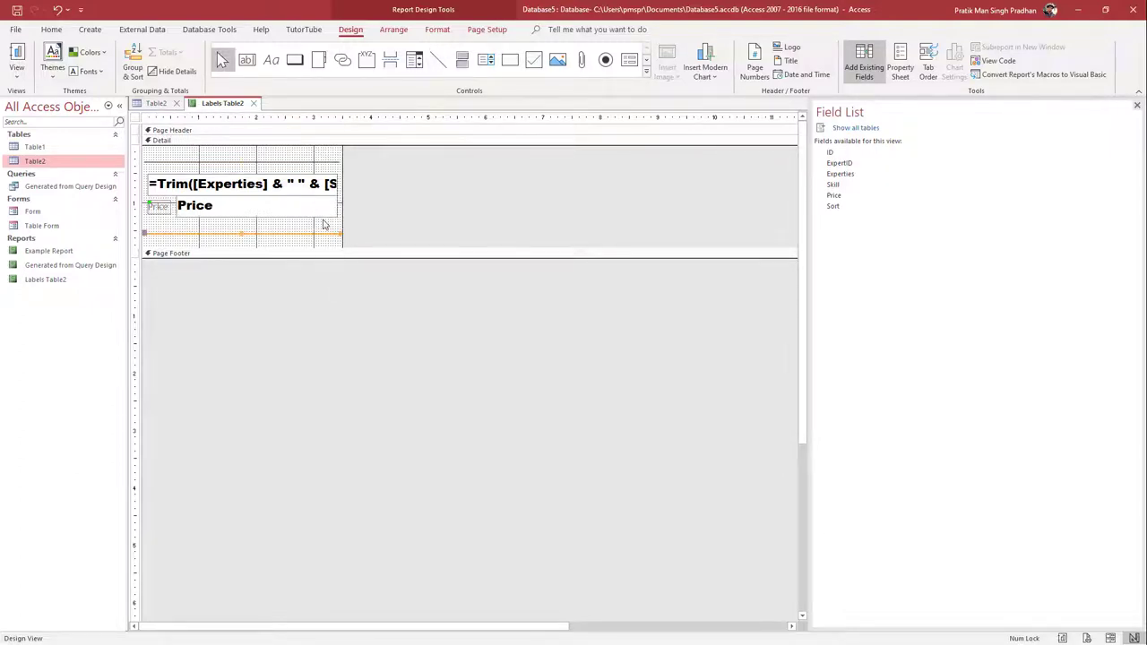